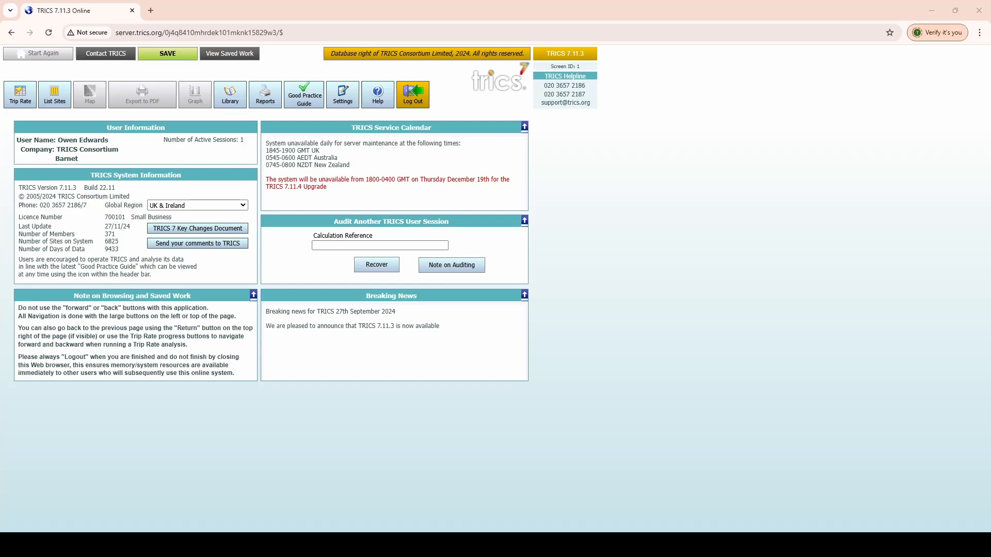
List the privately owned houses sites and sort them by most recent survey, newest first.
click(55, 96)
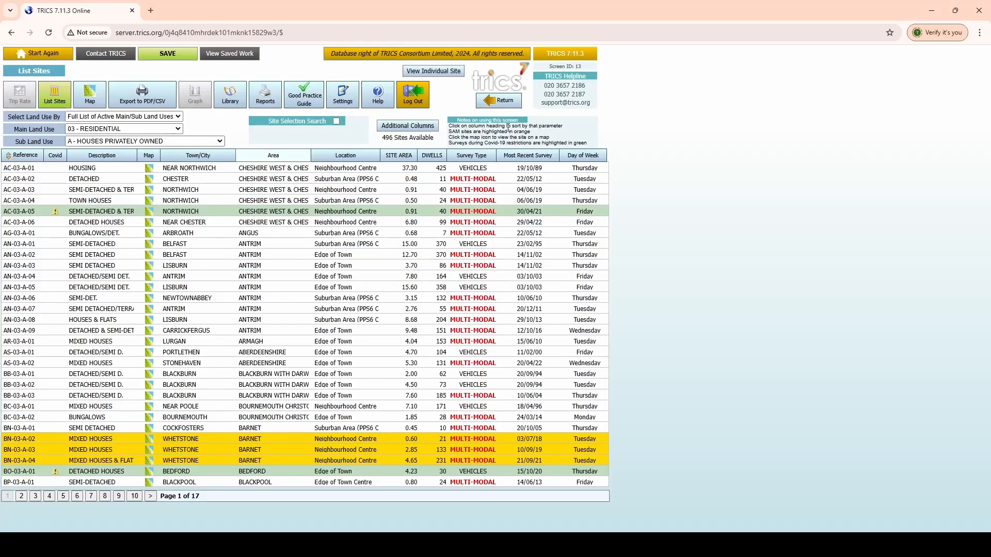
click(532, 160)
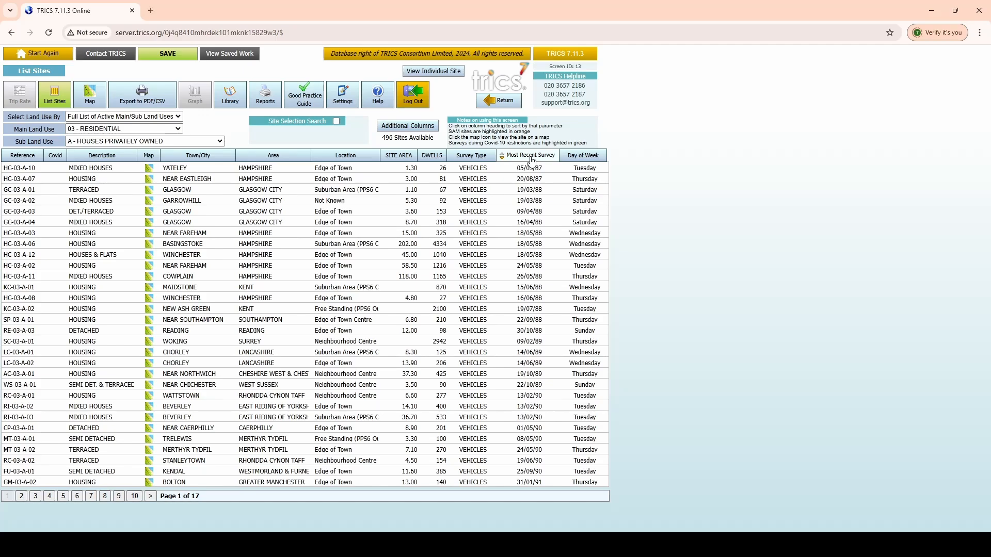
click(533, 161)
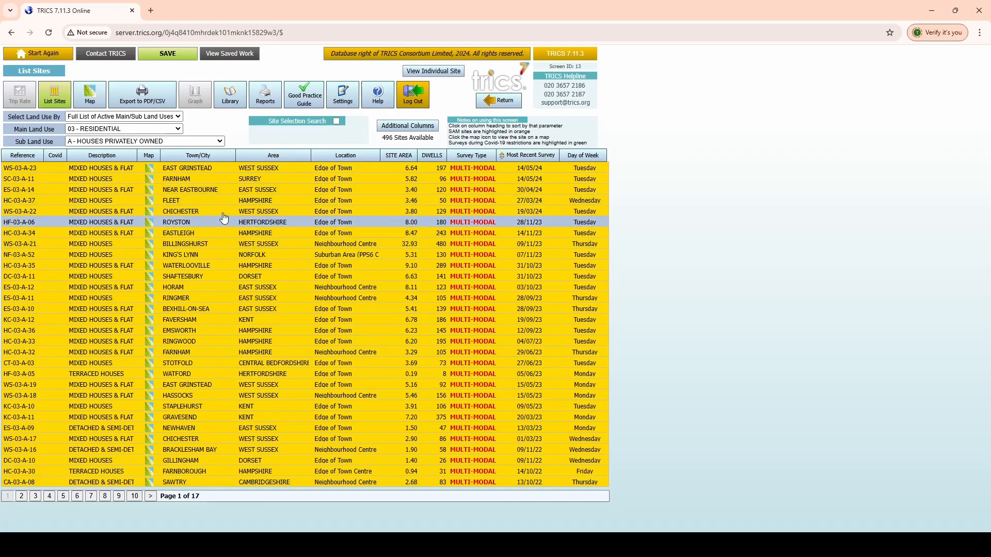
Open the Travel Plan Monitoring Report of site SC-03-A-11 in Farnham and view its travel plan implementation and mode splits sub-sections.
click(211, 181)
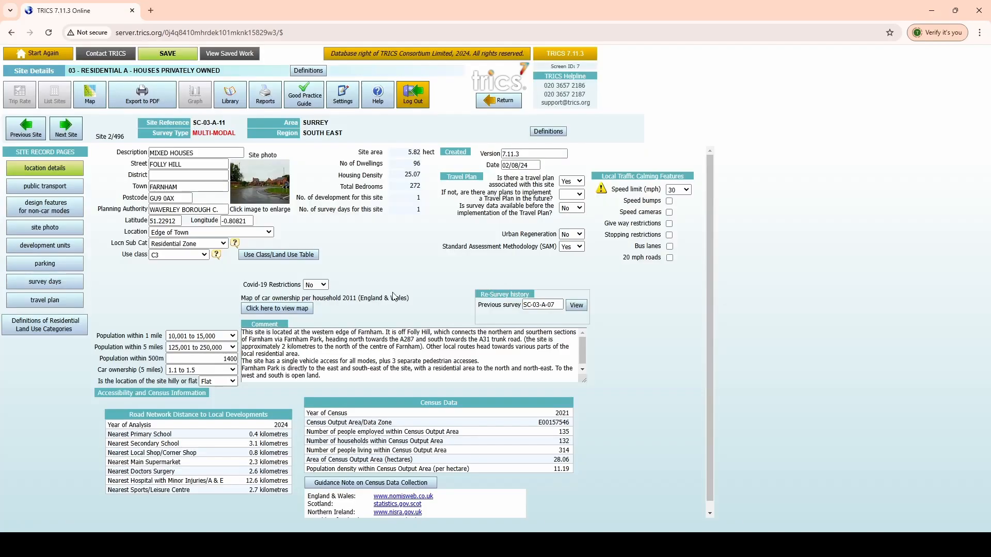
click(60, 306)
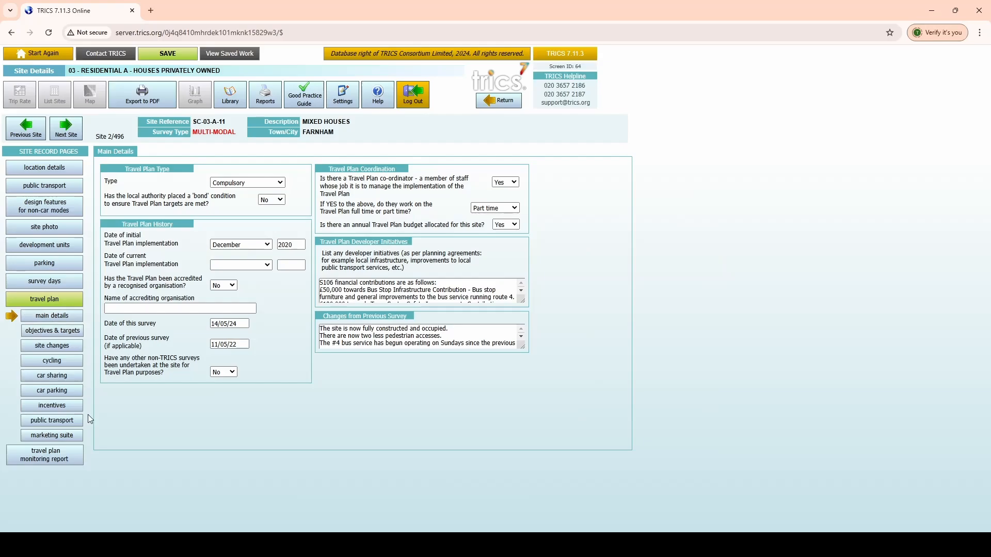
click(55, 461)
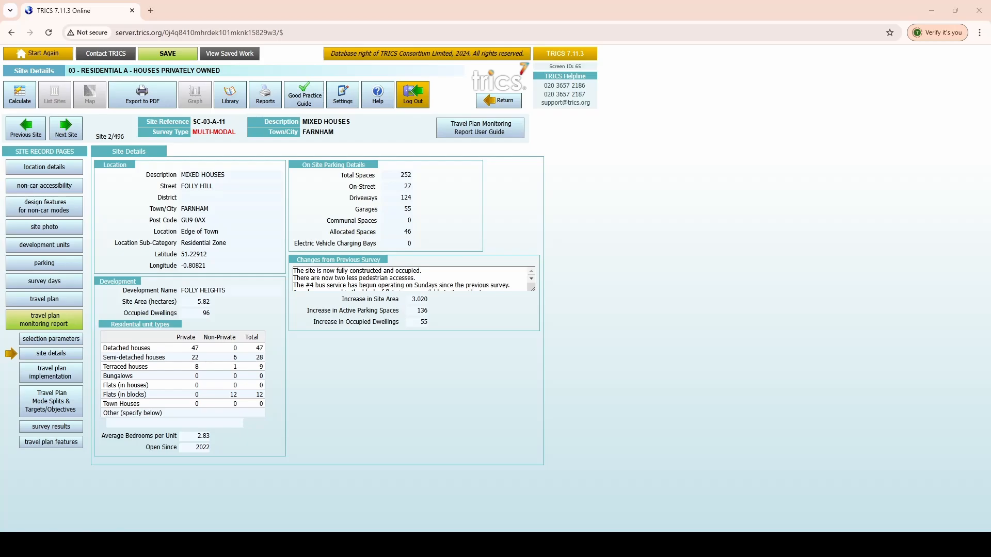
click(51, 372)
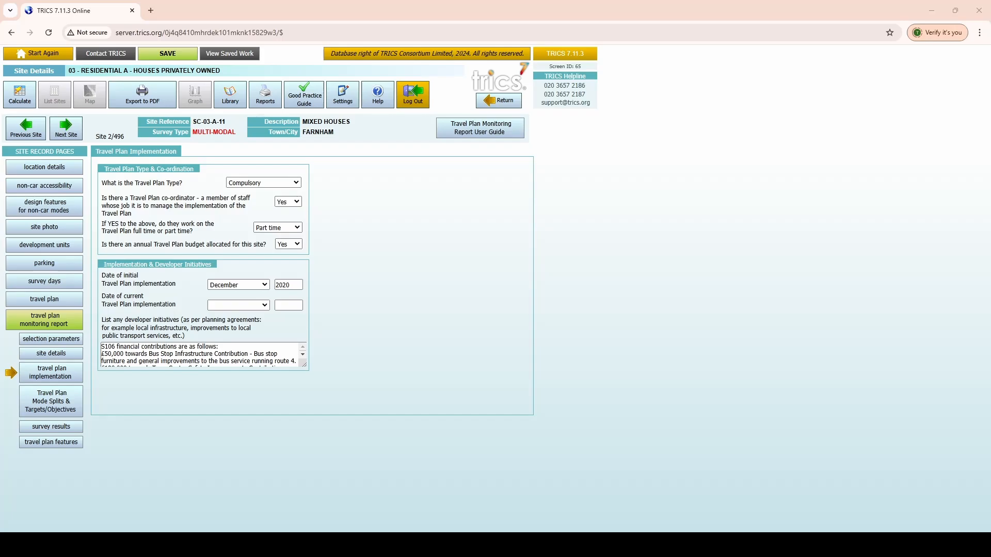
click(52, 401)
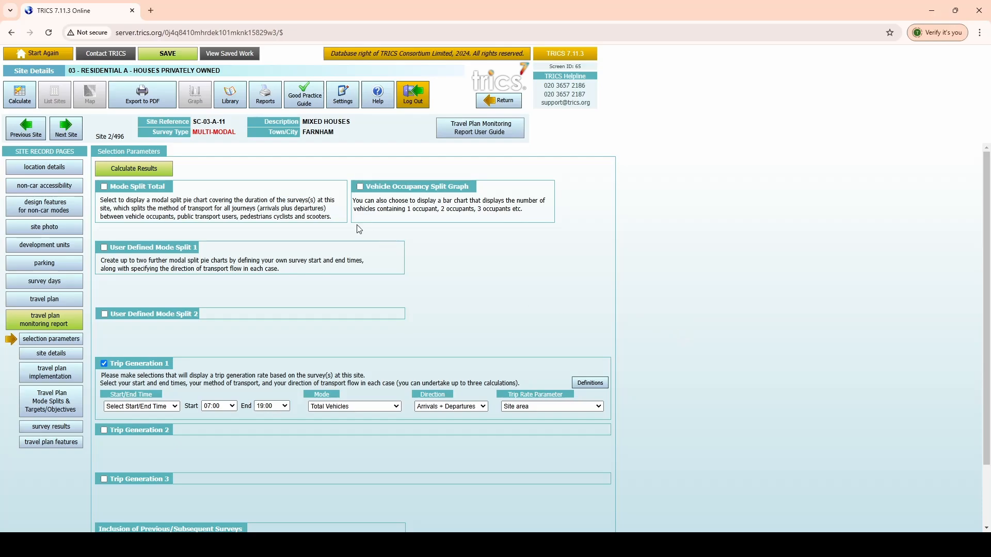
Include the Mode Split Total, Vehicle Occupancy Split Graph, User Defined Mode Split 1 for 08:00–09:00 departures and User Defined Mode Split 2 for 17:00–18:00 arrivals.
click(105, 188)
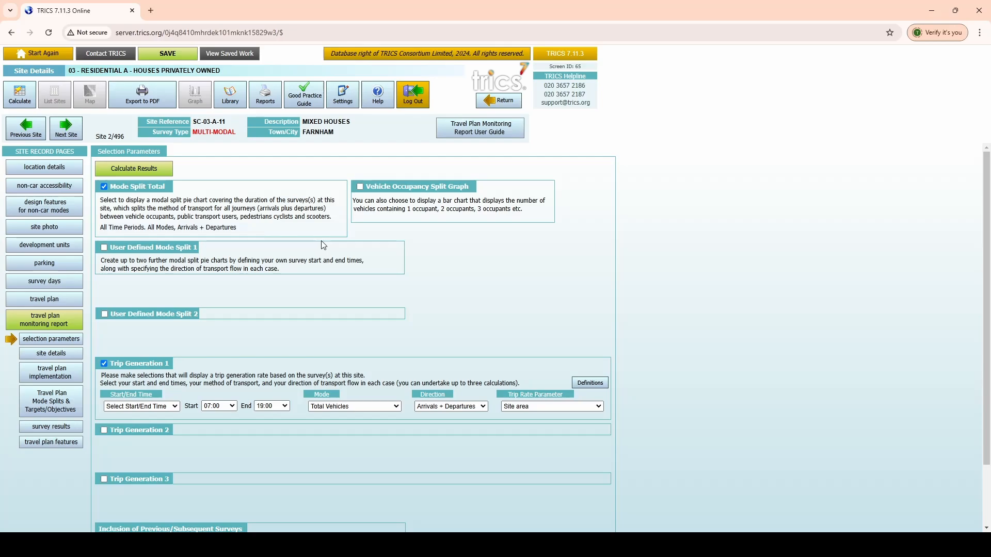
click(360, 187)
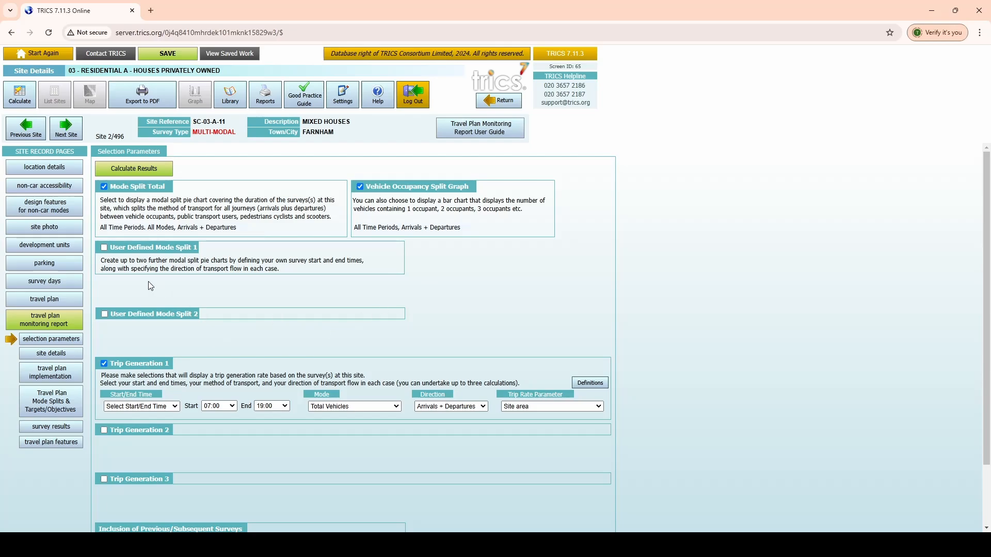
click(103, 248)
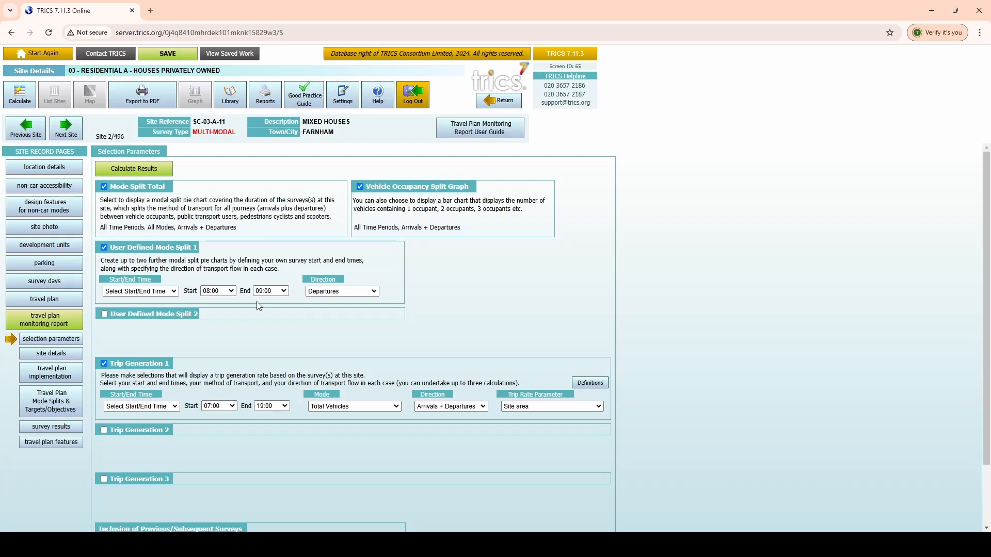
click(105, 315)
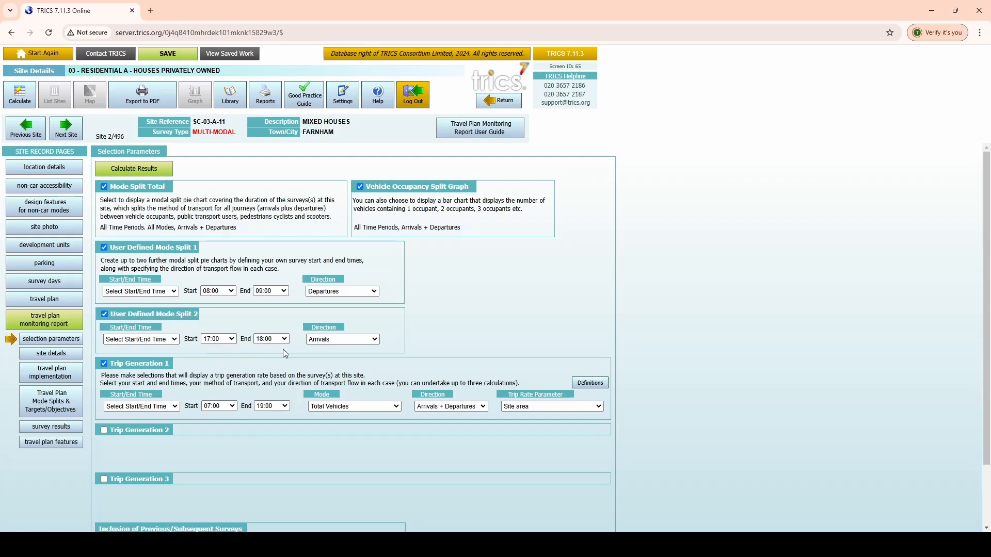
Configure Trip Generation 1 for total vehicle departures from 08:00 to 09:00, with No of Dwellings as the trip rate parameter.
scroll(191, 341, down, 3)
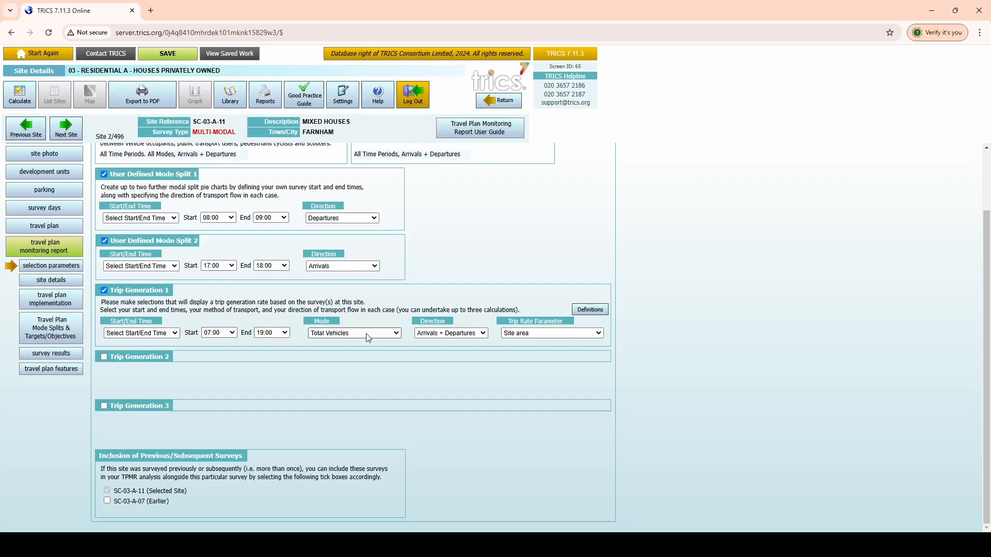
click(443, 352)
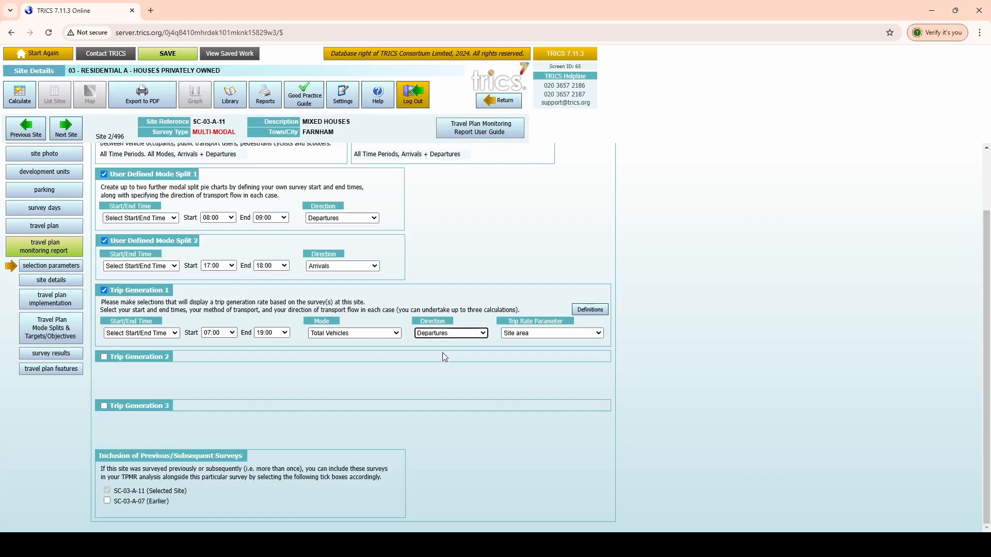
click(222, 358)
click(271, 333)
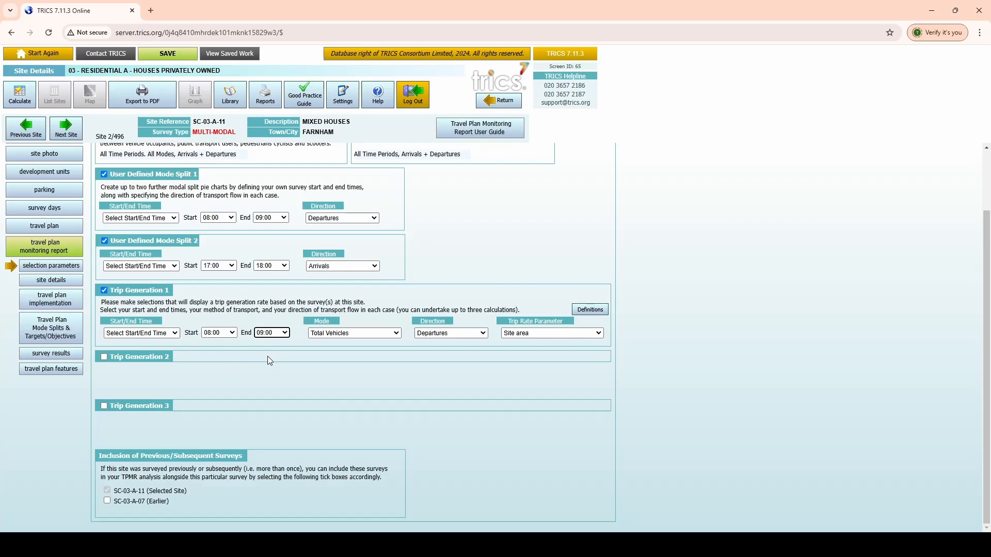
click(268, 356)
click(548, 361)
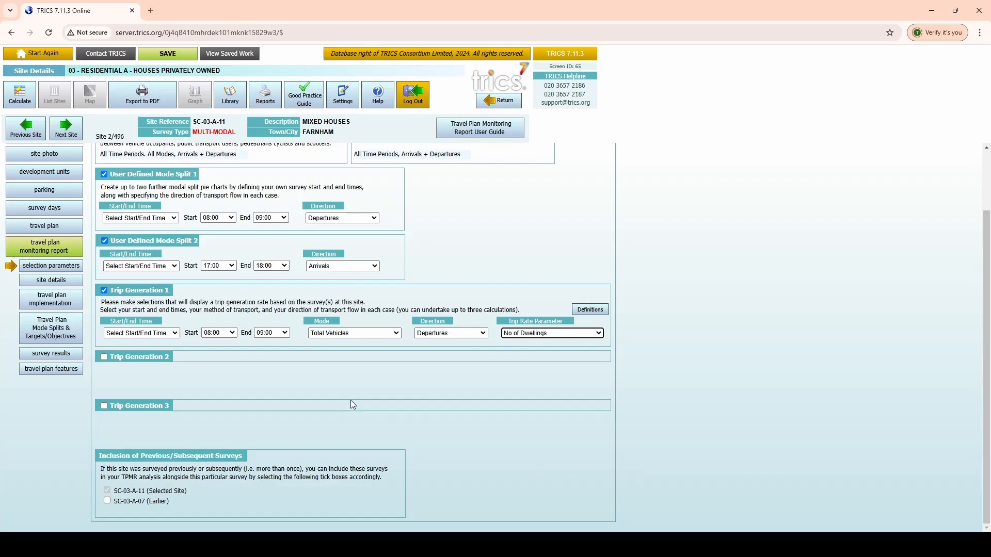
Enable Trip Generation 2 for total vehicle arrivals from 17:00 to 18:00, with No of Dwellings as the trip rate parameter.
click(102, 356)
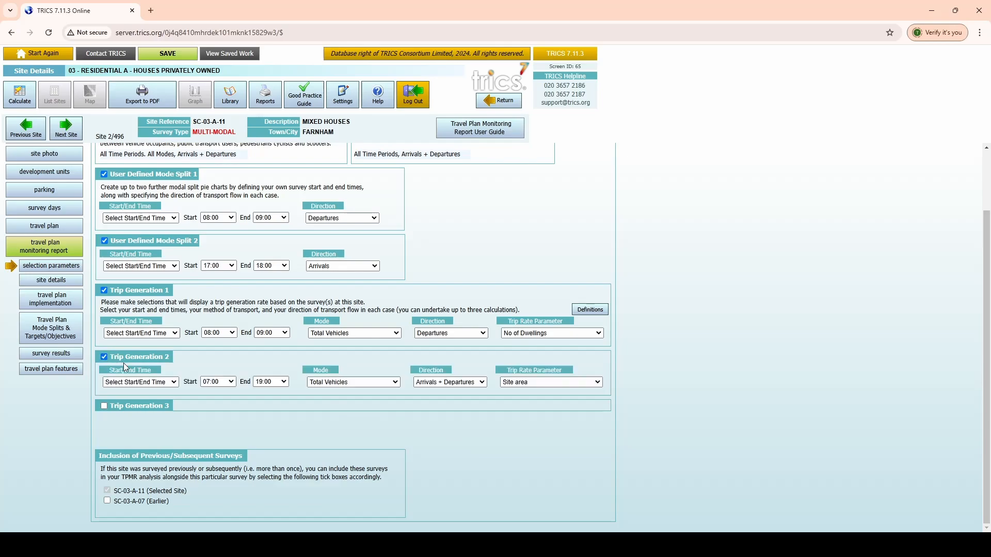
click(219, 355)
click(277, 382)
click(425, 382)
click(447, 390)
click(517, 382)
click(547, 404)
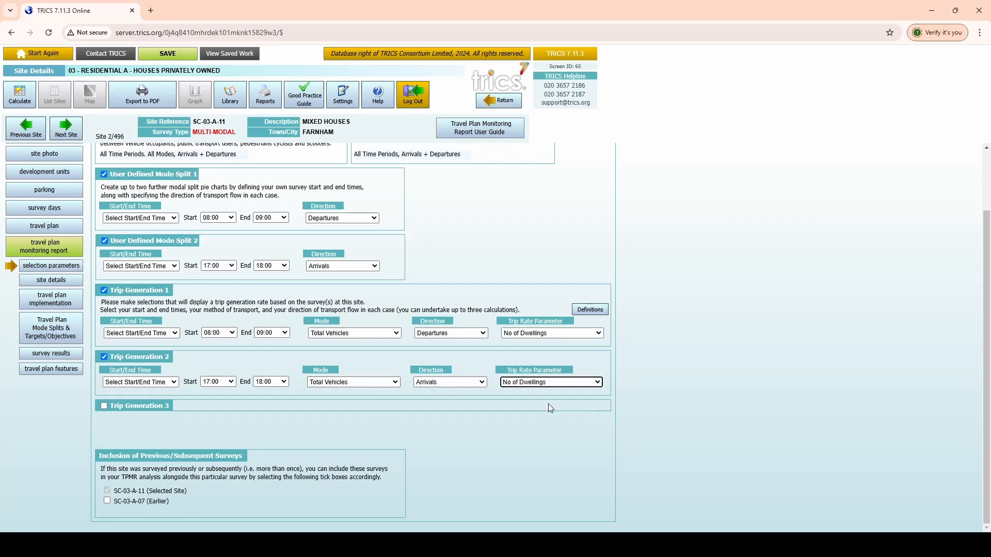
Enable Trip Generation 3 with No of Dwellings as its trip rate parameter and calculate the report results.
click(103, 406)
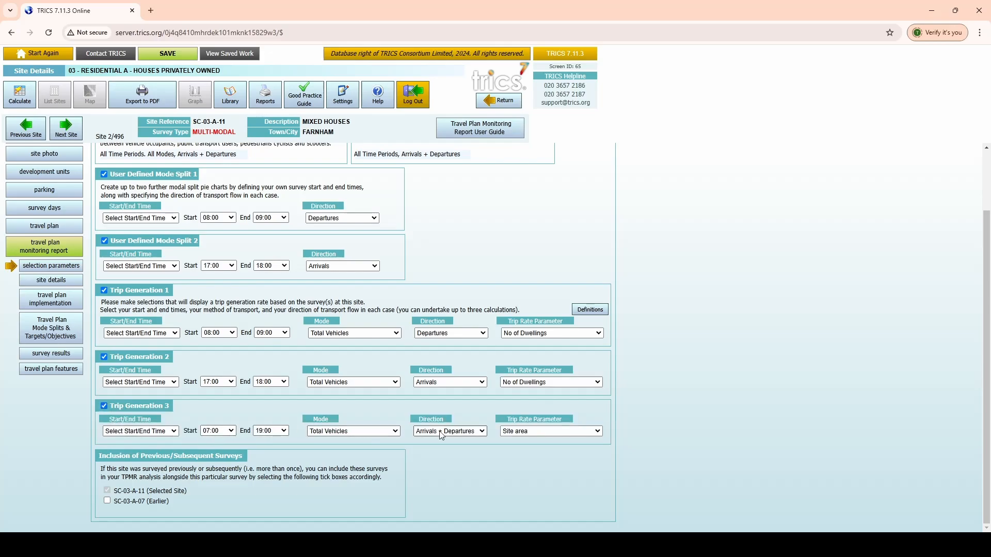
click(562, 454)
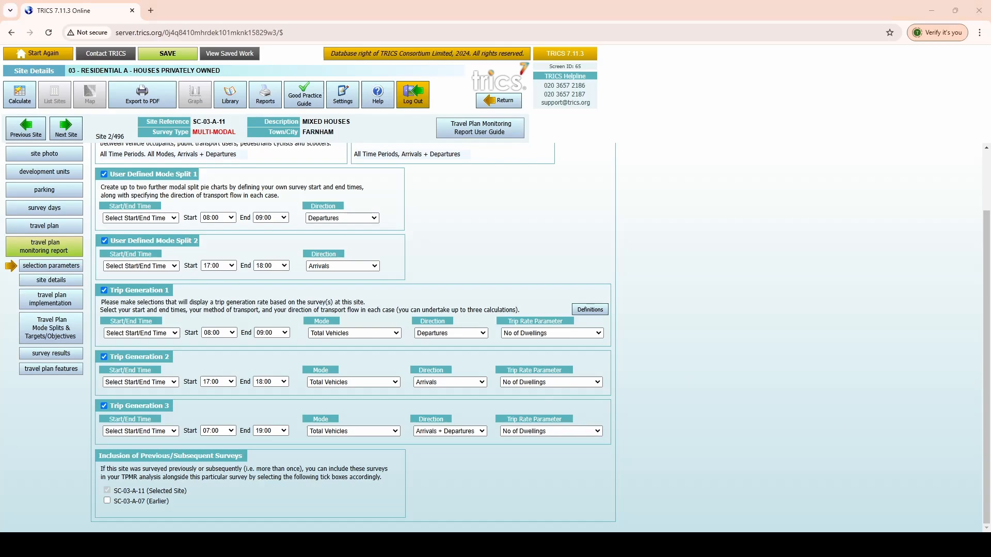
scroll(351, 336, up, 2)
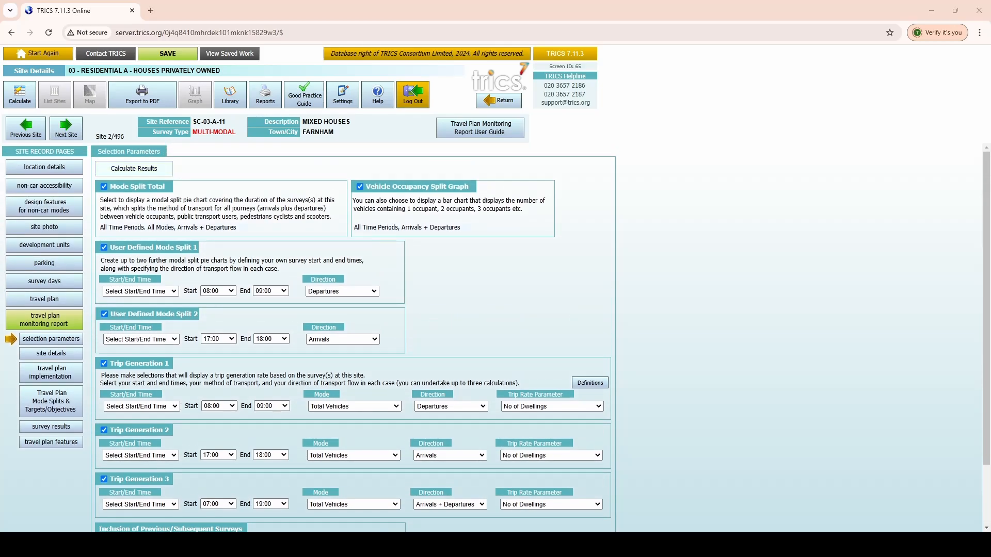
click(156, 172)
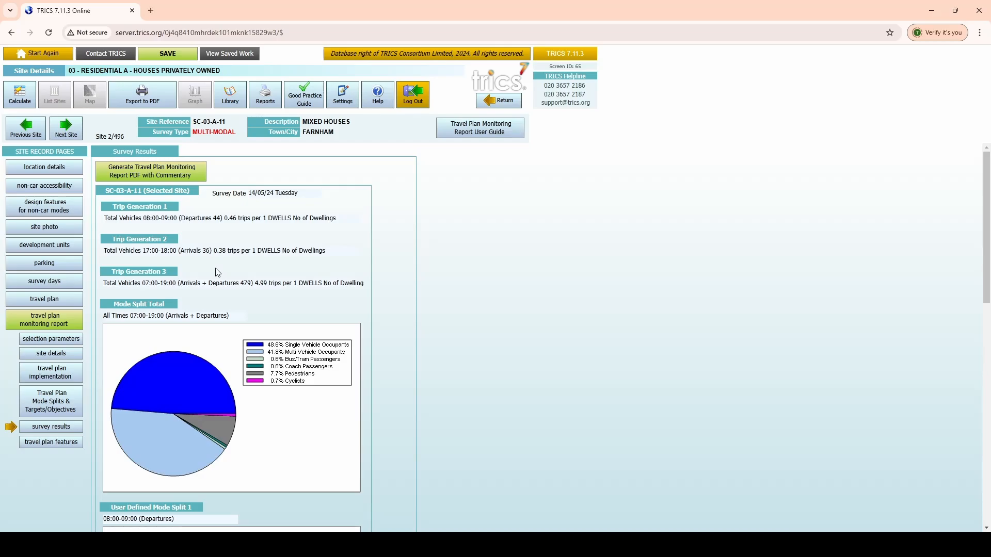
Examine the trip generation rates and mode split pie charts in the survey results.
scroll(217, 272, down, 3)
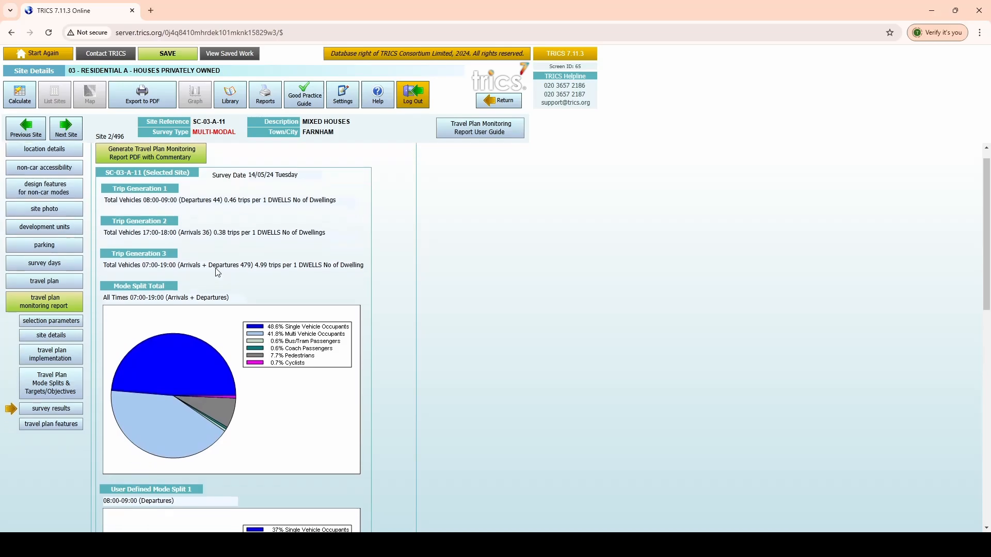
scroll(216, 271, down, 9)
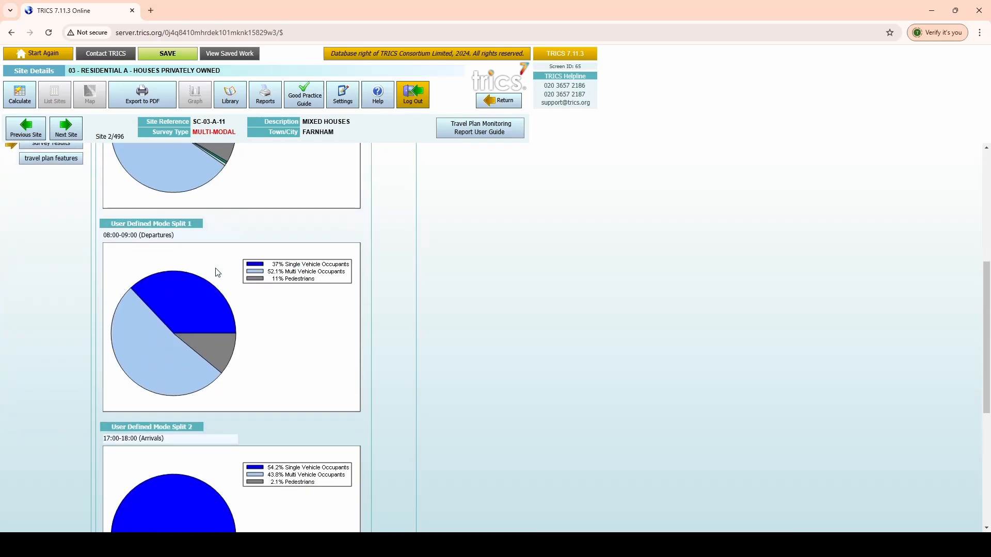
scroll(216, 271, up, 12)
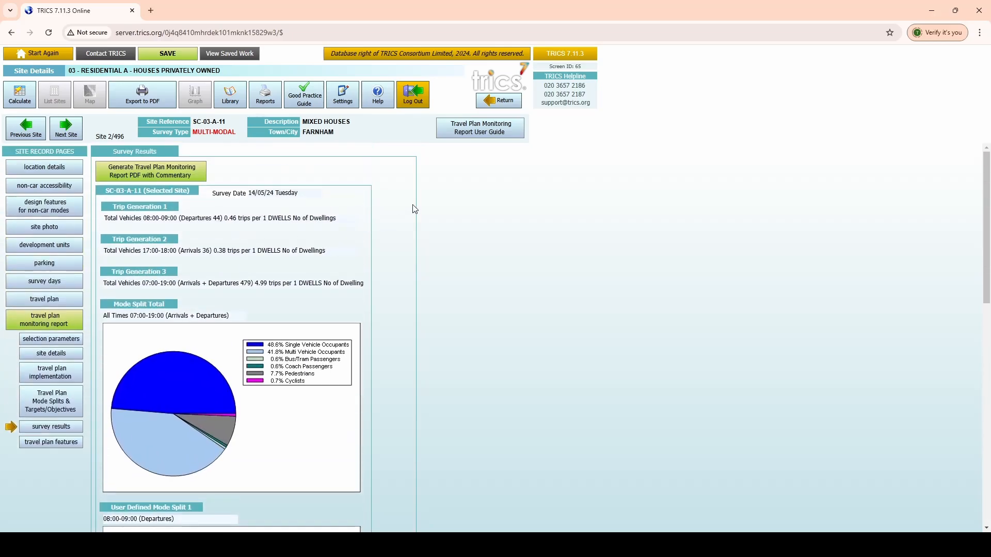
Open the Travel Plan Monitoring Report user guide and read through its sub-section explanations and example report pages.
click(479, 133)
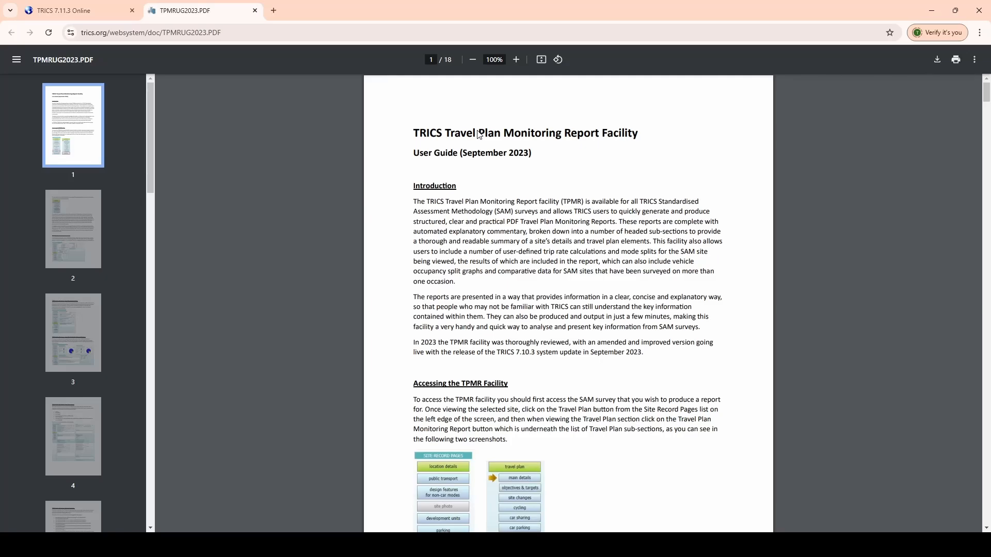
scroll(479, 134, down, 11)
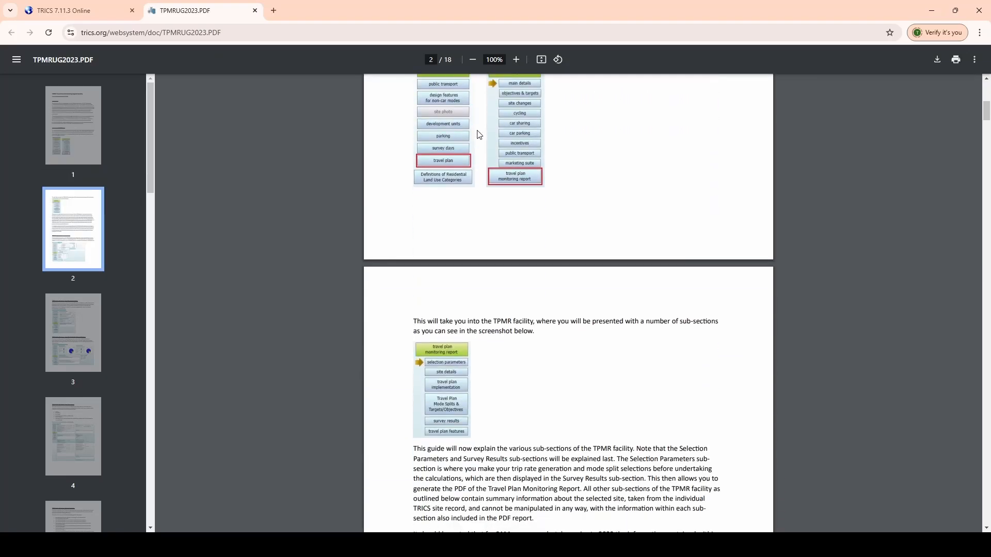
scroll(478, 133, down, 12)
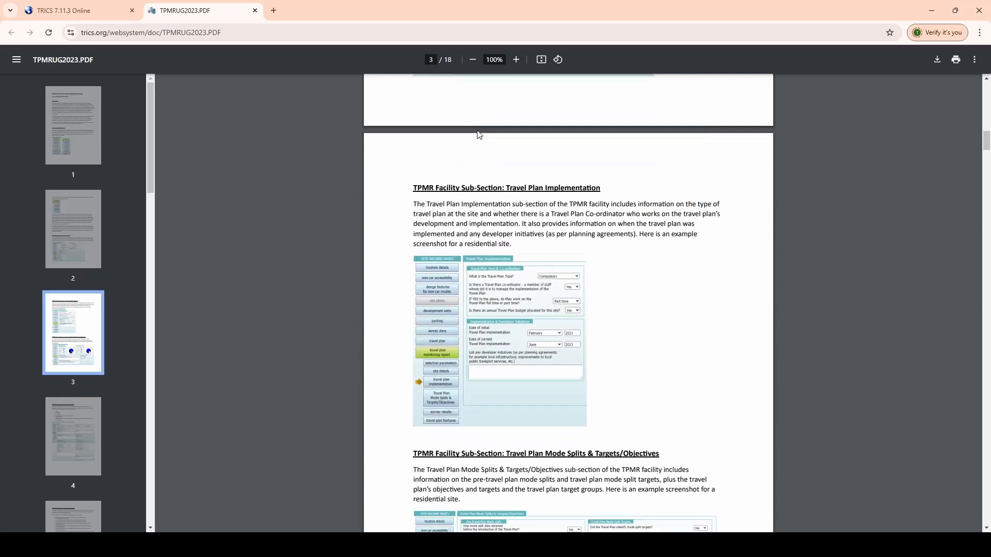
scroll(476, 130, down, 10)
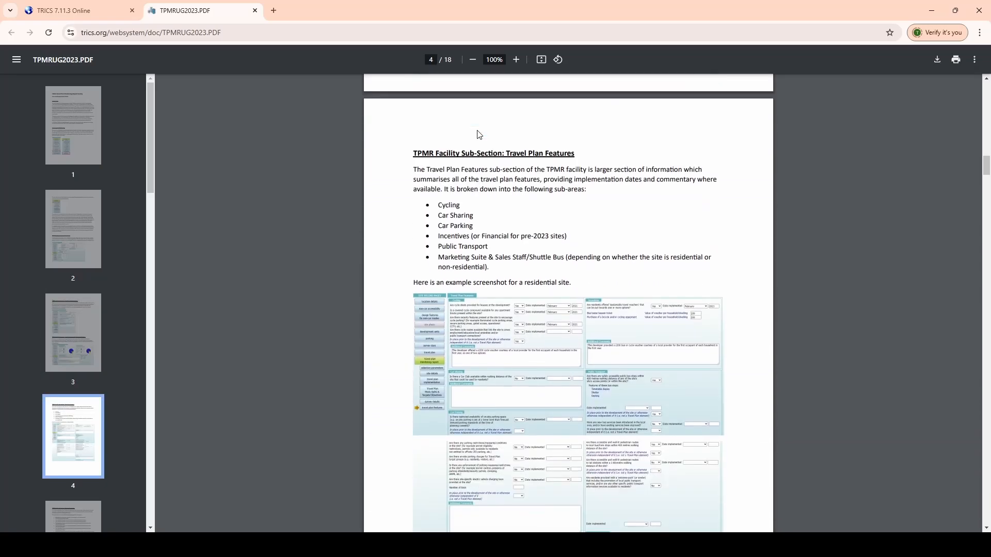
scroll(476, 131, down, 15)
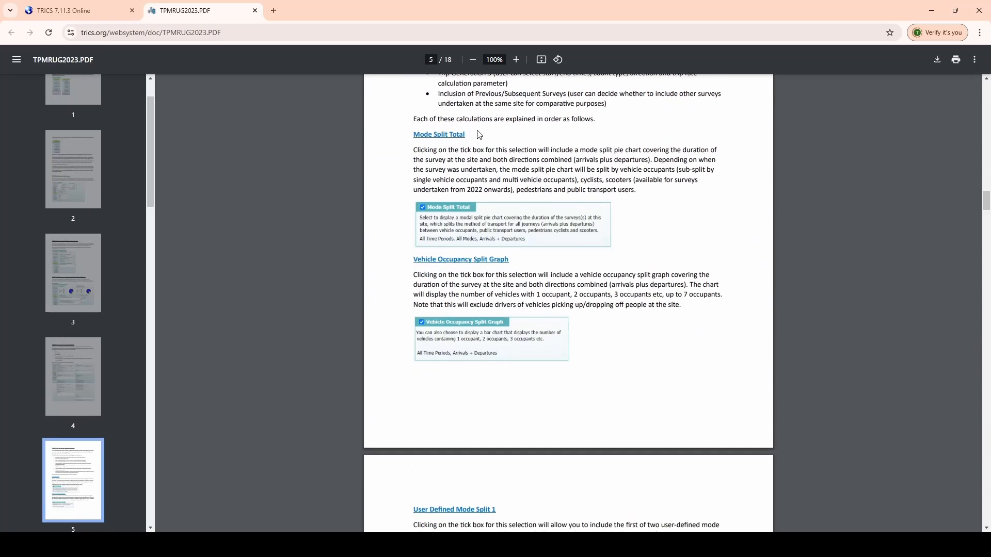
scroll(479, 135, down, 15)
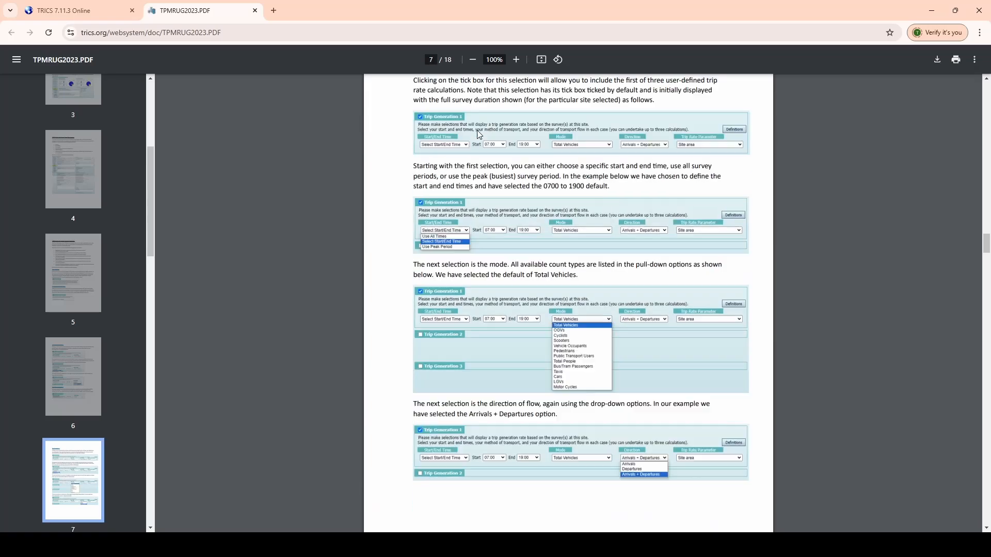
scroll(479, 134, down, 9)
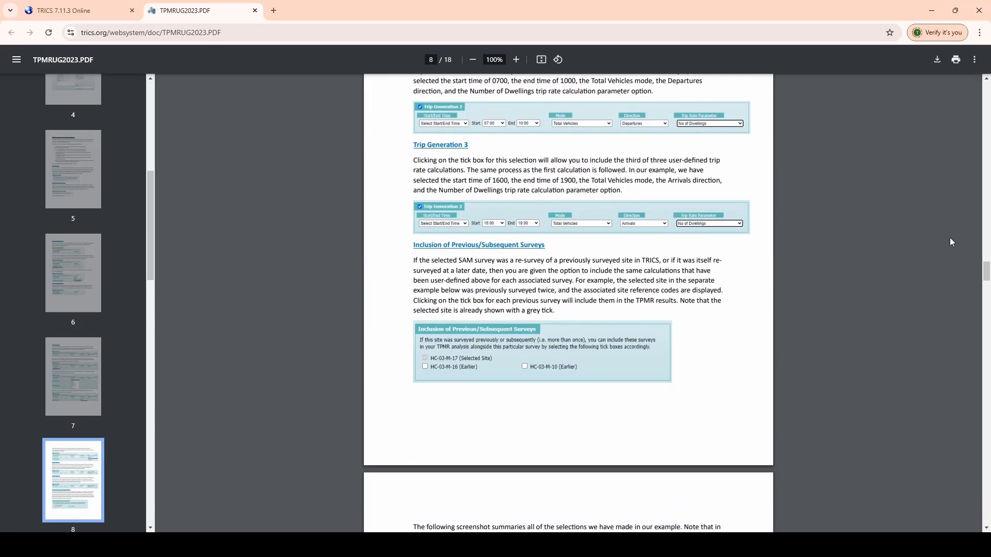
scroll(952, 242, down, 4)
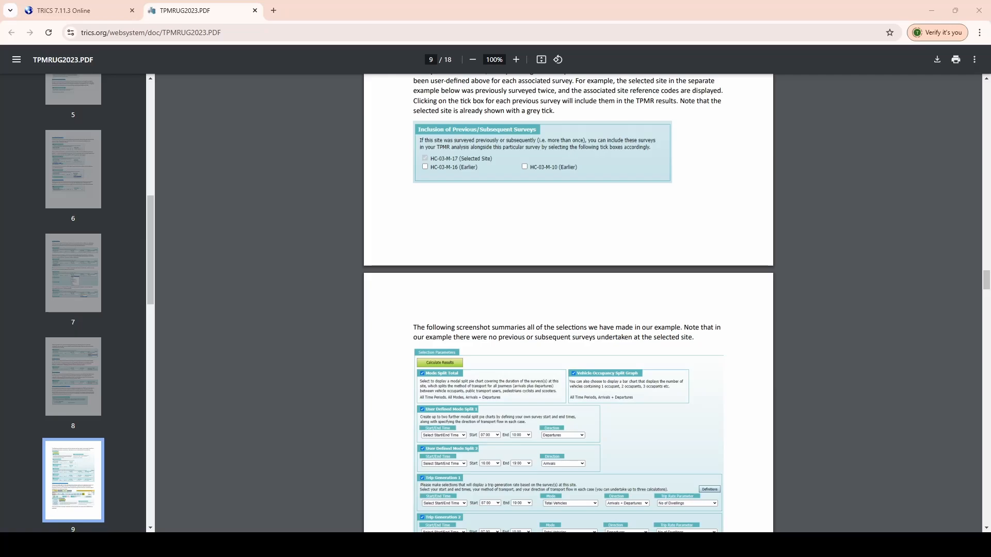
scroll(568, 303, down, 15)
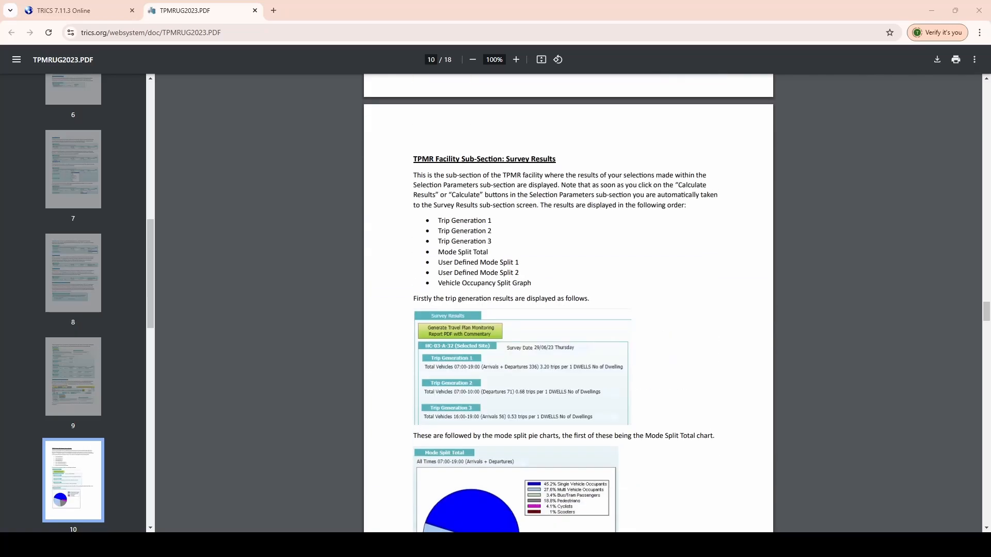
scroll(568, 304, down, 20)
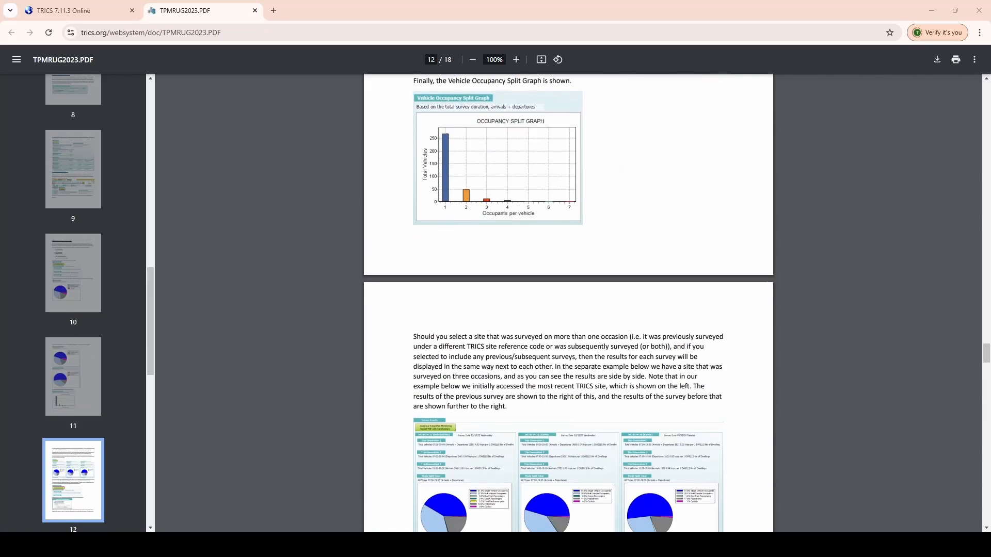
scroll(568, 304, down, 15)
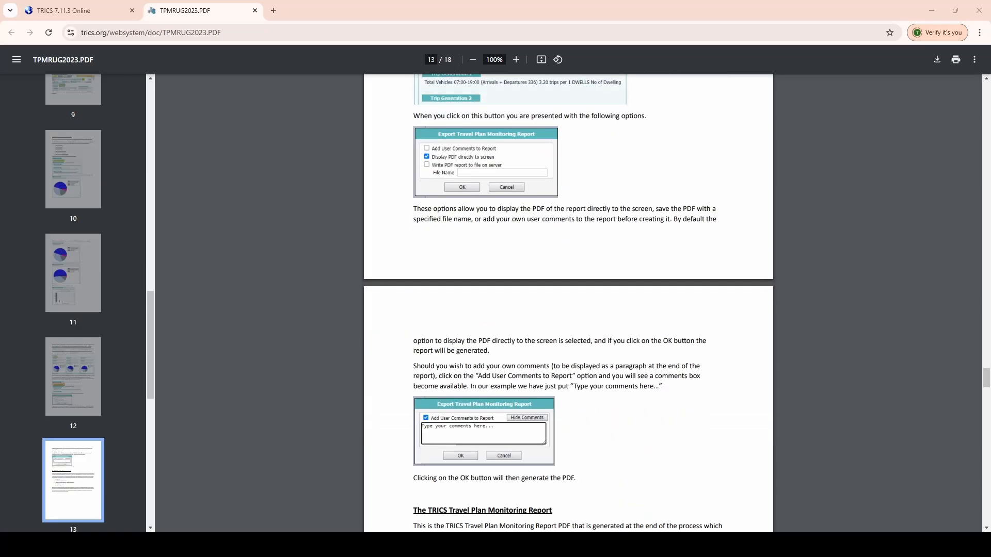
scroll(568, 304, down, 20)
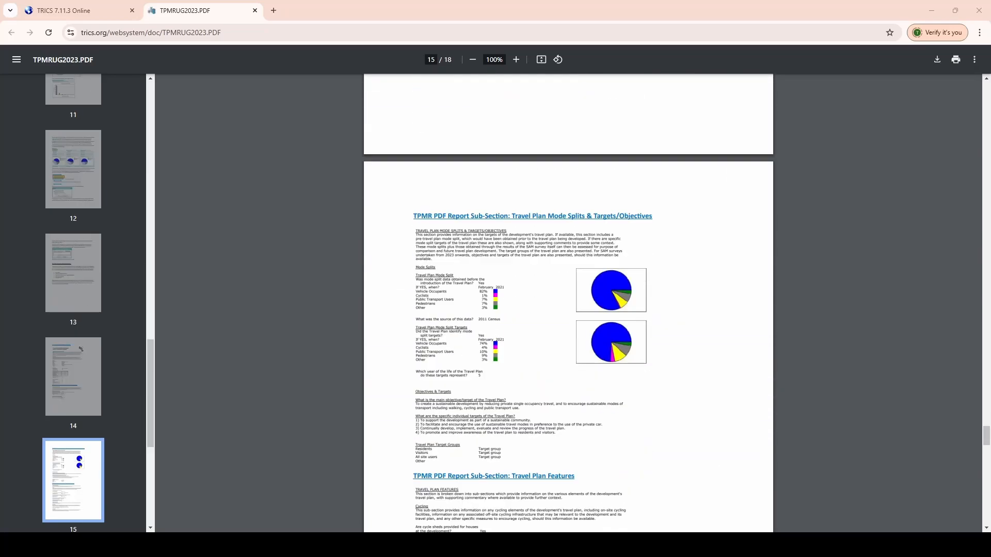
scroll(569, 303, down, 20)
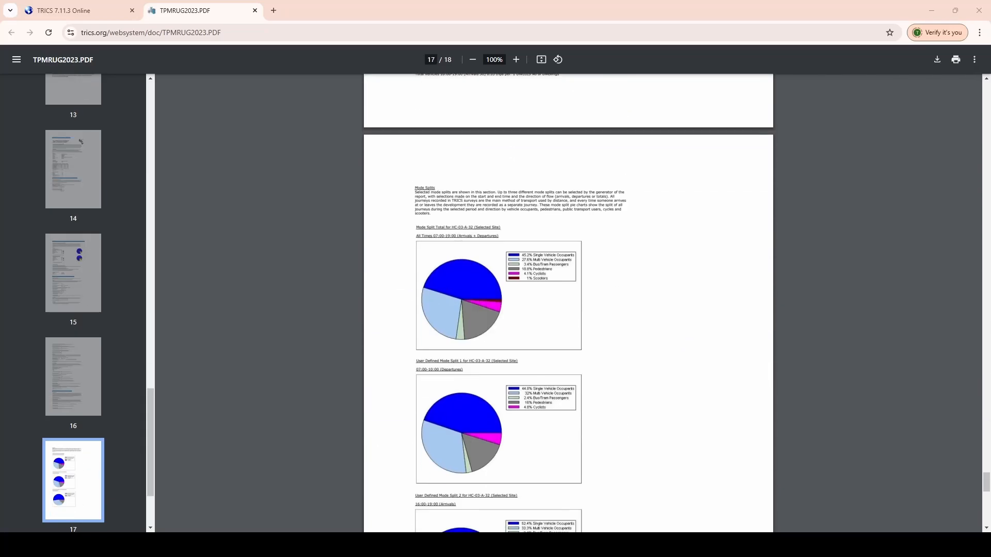